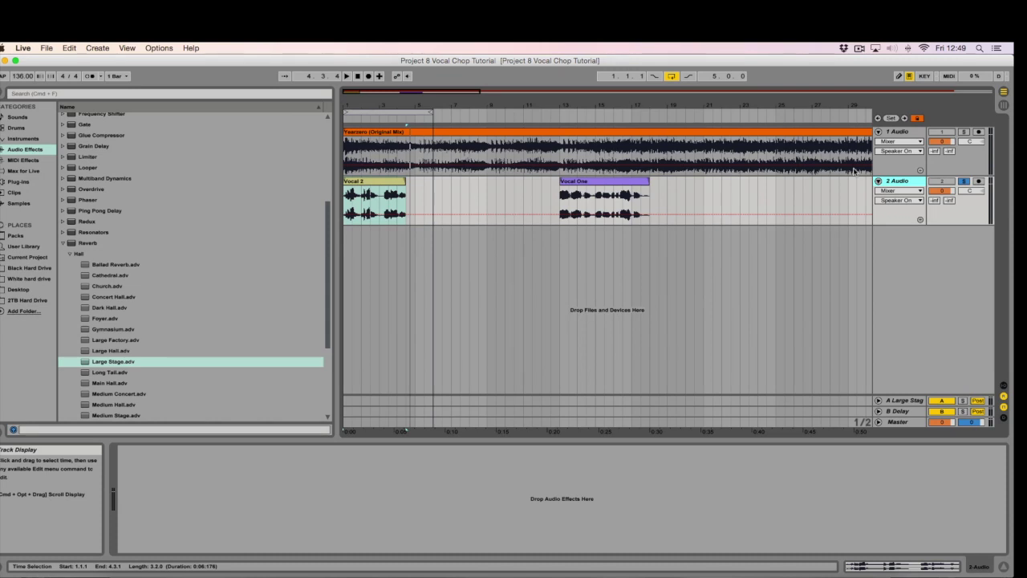
Step: Solo the Yearzero original mix track, then lower its volume and the master volume slightly
left_click_drag(672, 103, 671, 79)
left_click(964, 131)
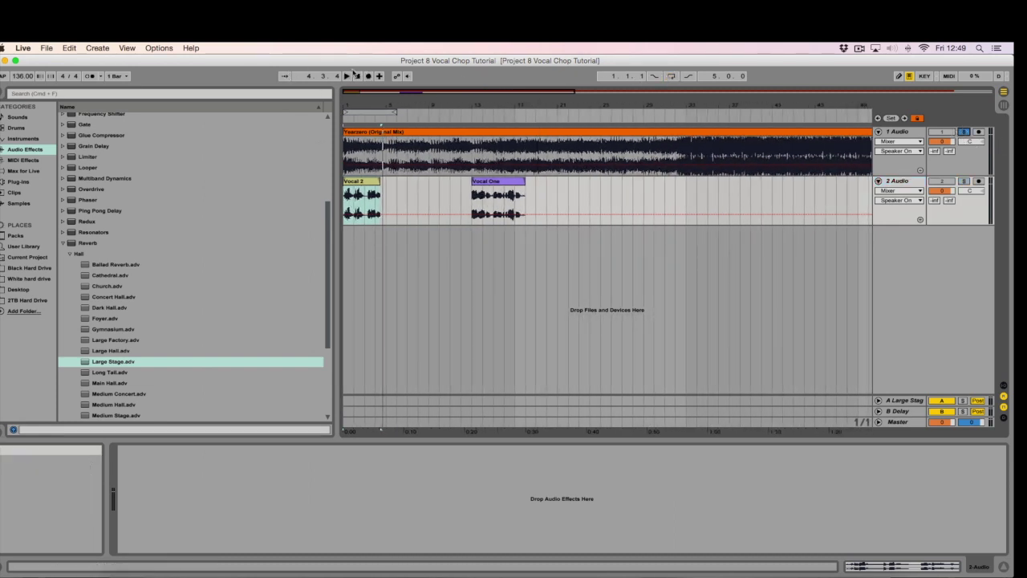
left_click_drag(942, 141, 942, 143)
left_click_drag(942, 421, 942, 427)
Step: Turn on arrangement looping, then add and remove an extra audio track
left_click(673, 76)
right_click(916, 260)
left_click(924, 267)
key("Delete")
Step: Solo the vocal track, play from the start, and select the Vocal 2 clip
left_click(942, 182)
key("space")
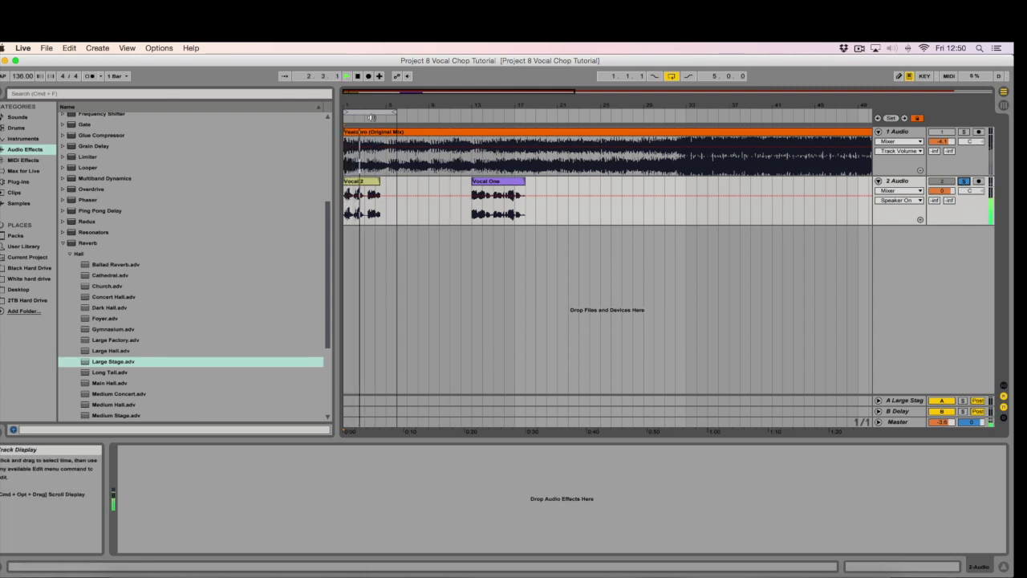
left_click_drag(393, 105, 393, 121)
double_click(383, 184)
left_click(378, 157)
Step: Slice Vocal 2 to a new MIDI track using the Built-in preset, then open its notes
right_click(380, 161)
left_click(431, 330)
left_click(524, 344)
left_click(506, 351)
left_click_drag(481, 284, 473, 144)
left_click(474, 216)
left_click(881, 232)
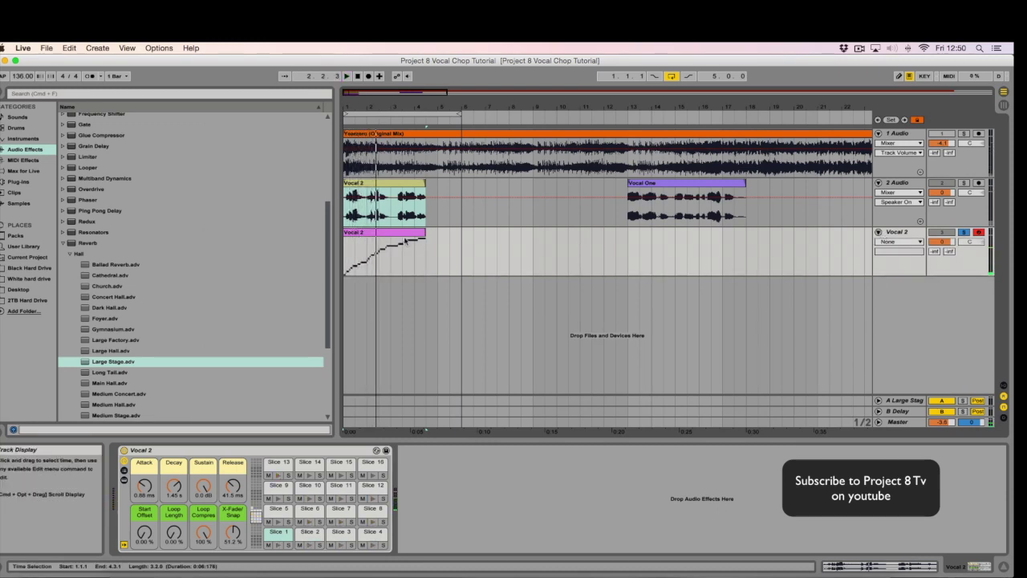
double_click(385, 252)
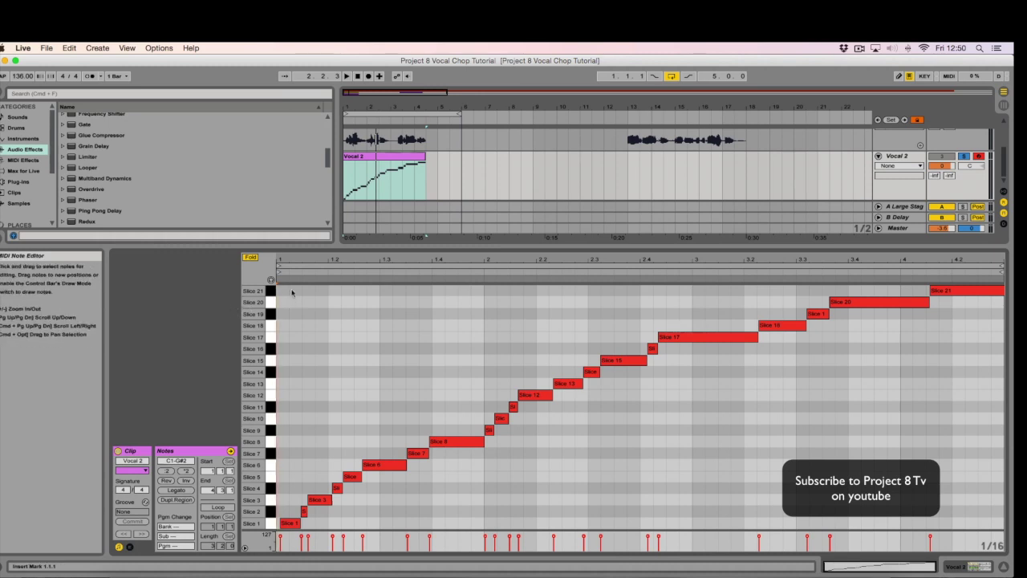
Step: Delete every slice note from the Vocal 2 MIDI clip, including Slice 1
left_click_drag(287, 287, 993, 503)
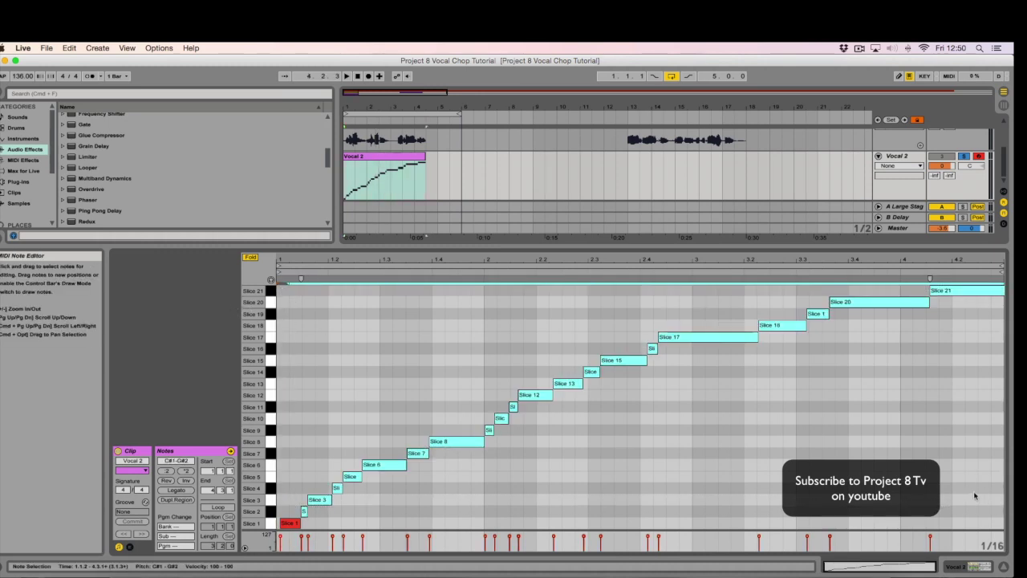
key("Delete")
left_click_drag(345, 490, 291, 516)
double_click(290, 522)
Step: Audition Slices 11 and 10 from the keyboard, then select the Vocal 2 MIDI track
left_click(271, 280)
left_click(271, 407)
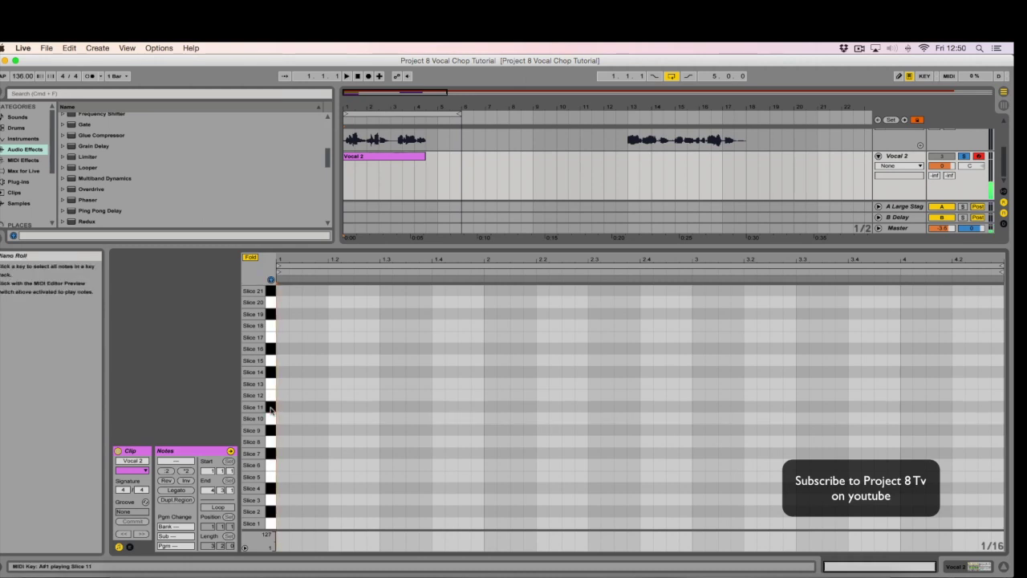
left_click(271, 426)
left_click(896, 156)
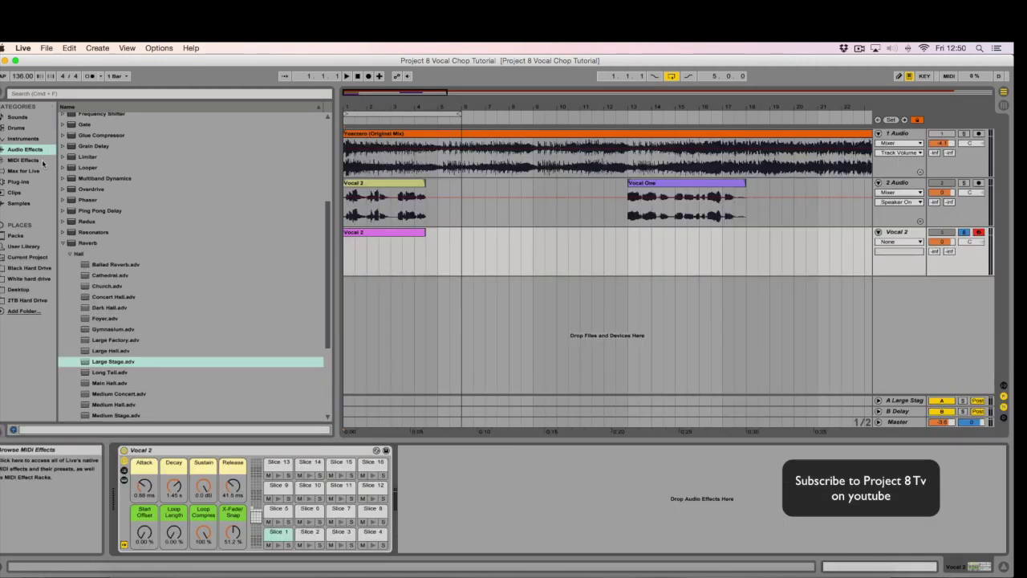
Step: Add Compressor, Ping Pong Delay and Phaser after the Vocal 2 slice rack
left_click(63, 242)
double_click(92, 189)
left_click_drag(451, 499, 453, 502)
mouse_move(99, 383)
left_mouse_down()
mouse_move(598, 513)
mouse_move(582, 555)
left_mouse_up()
left_click_drag(88, 372, 678, 493)
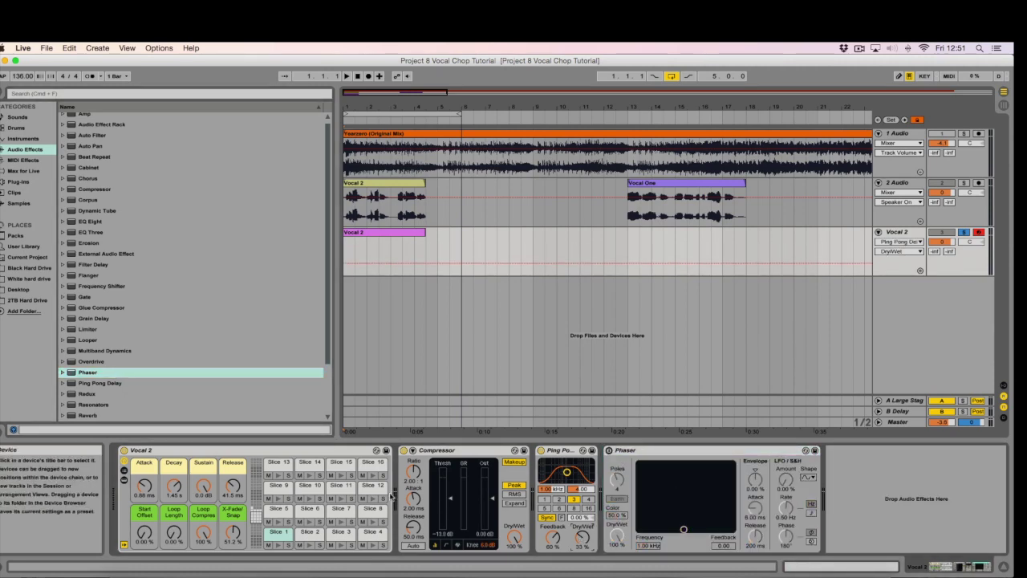
double_click(363, 239)
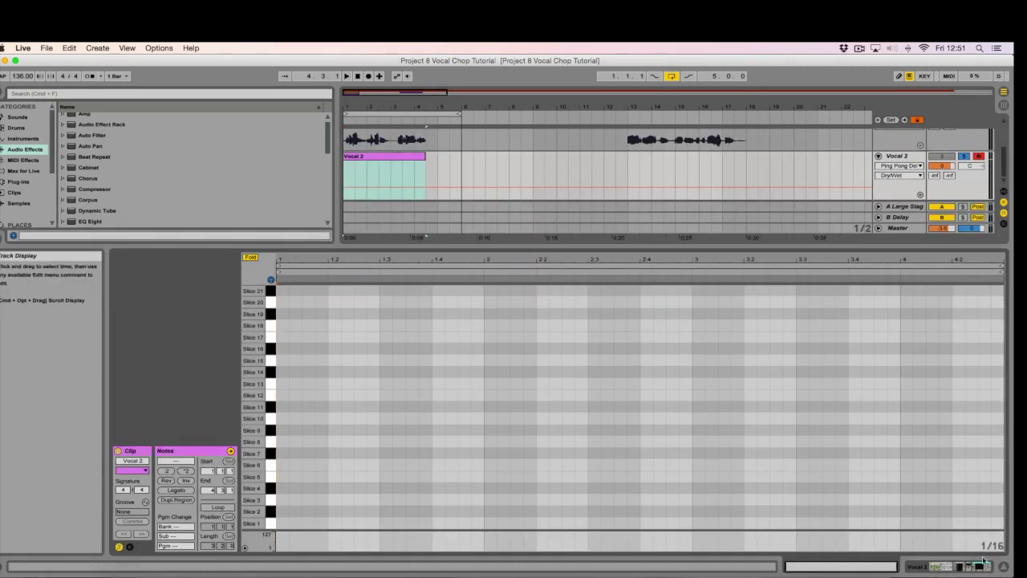
Step: Audition Slice 4 and draw four 1/16 chop notes on it
left_click_drag(273, 522, 272, 487)
double_click(282, 487)
double_click(347, 488)
double_click(321, 487)
mouse_move(371, 467)
left_mouse_down()
mouse_move(282, 500)
mouse_move(286, 431)
mouse_move(391, 407)
mouse_move(386, 373)
mouse_move(386, 384)
left_mouse_up()
Step: Set slice sustain -19 dB, decay 332 ms, compressor output 6.26 dB, delay dry/wet 36%
key("shift+Tab")
left_click(144, 485)
left_click_drag(203, 485, 203, 506)
left_click_drag(173, 487, 174, 497)
left_click_drag(491, 499, 491, 495)
left_click_drag(583, 537, 583, 534)
Step: Add a chop note on Slice 19 and shift it earlier while auditioning playback
double_click(357, 239)
double_click(516, 348)
mouse_move(517, 348)
left_mouse_down()
mouse_move(516, 326)
mouse_move(529, 317)
mouse_move(571, 317)
left_mouse_up()
key("space")
mouse_move(531, 315)
left_mouse_down()
mouse_move(512, 319)
mouse_move(554, 315)
left_mouse_up()
key("space")
mouse_move(553, 316)
left_mouse_down()
mouse_move(535, 317)
mouse_move(567, 316)
left_mouse_up()
key("space")
right_click(842, 539)
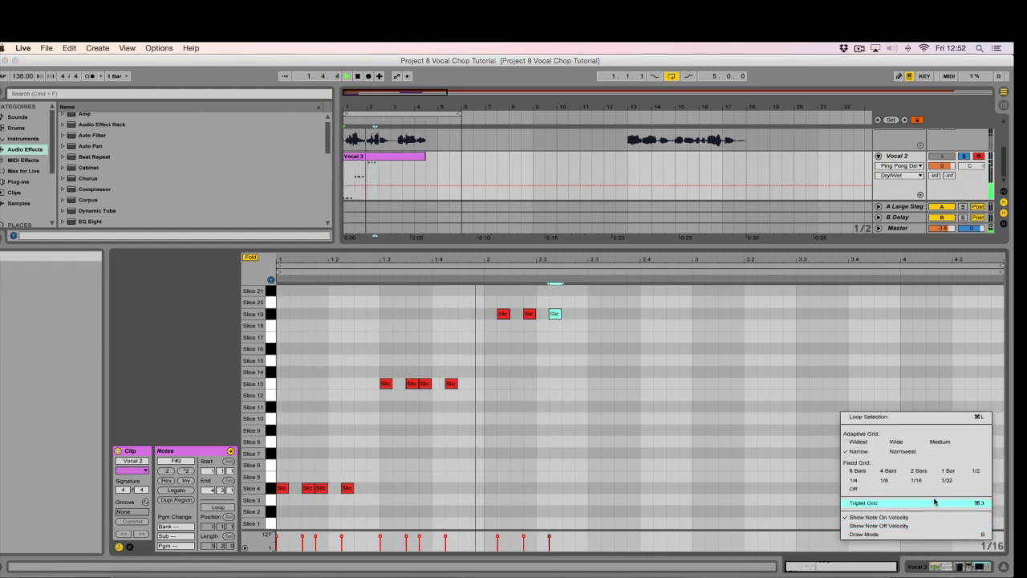
Step: Move the last chop from Slice 19 up to Slice 20 and show the devices
left_click(610, 361)
left_click(553, 313)
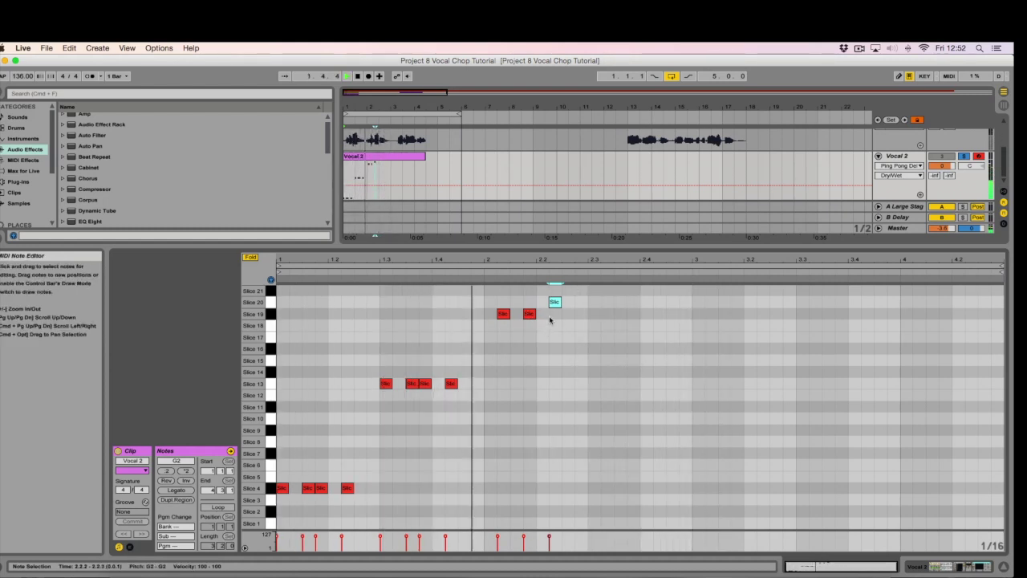
key("shift+Tab")
Step: Switch on the Phaser and set its frequency to 1.24 kHz, adjusting feedback
left_click(610, 450)
key("space")
left_click_drag(683, 532, 684, 487)
left_click_drag(683, 485, 687, 489)
Step: Raise the Ping Pong Delay dry/wet to 40% while playing, then return to the clip notes
key("space")
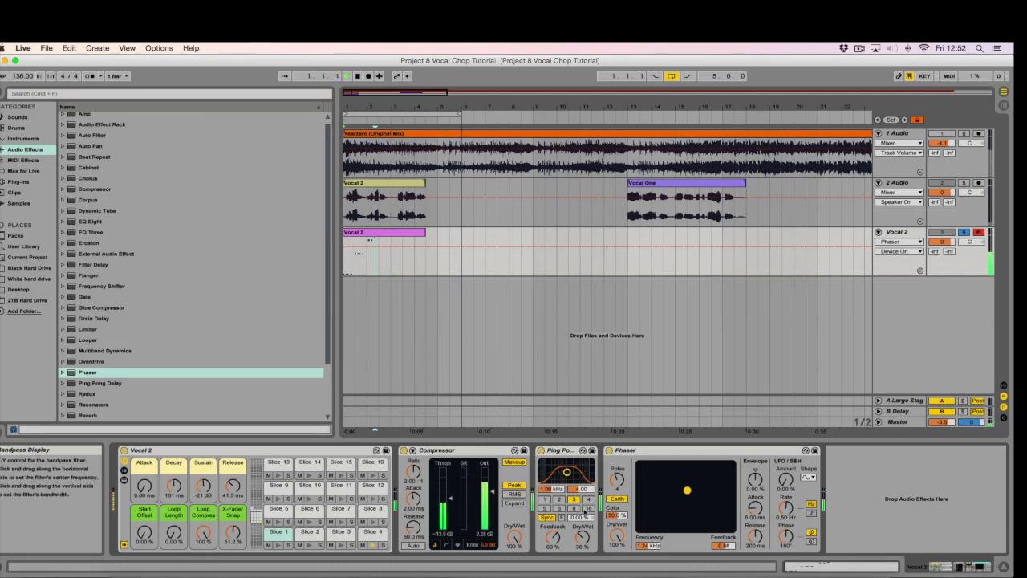
left_click_drag(583, 537, 584, 531)
key("space")
key("shift+Tab")
Step: Draw and delete a trial note near beat 3.2, then return to the device view
double_click(776, 394)
left_click_drag(808, 365, 746, 414)
key("Delete")
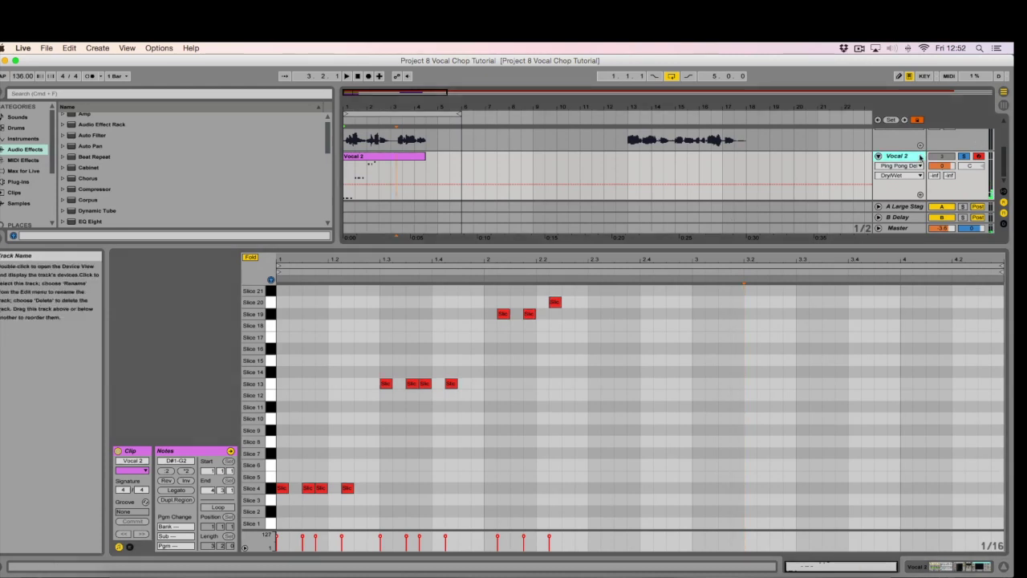
key("shift+Tab")
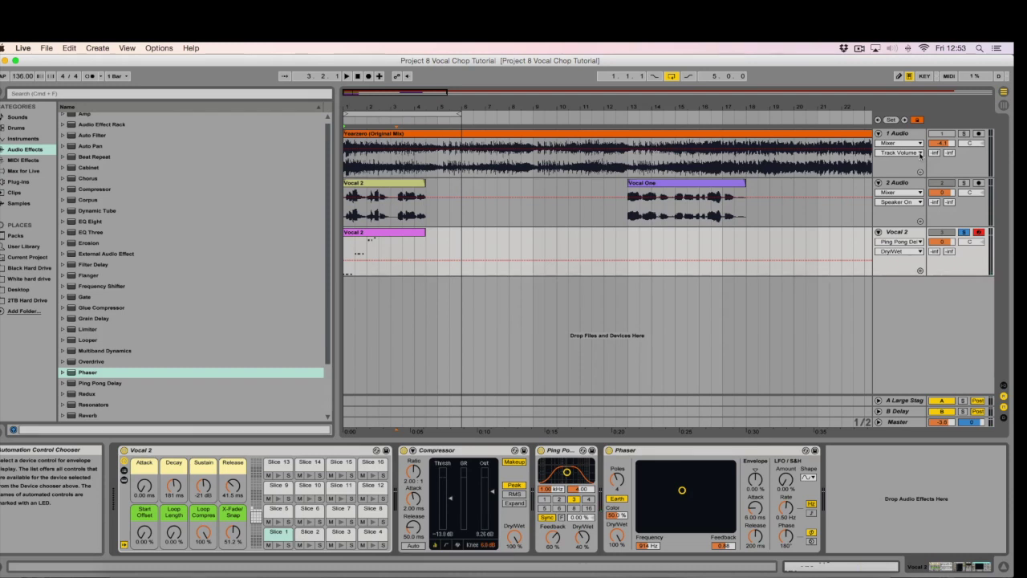
left_click(859, 48)
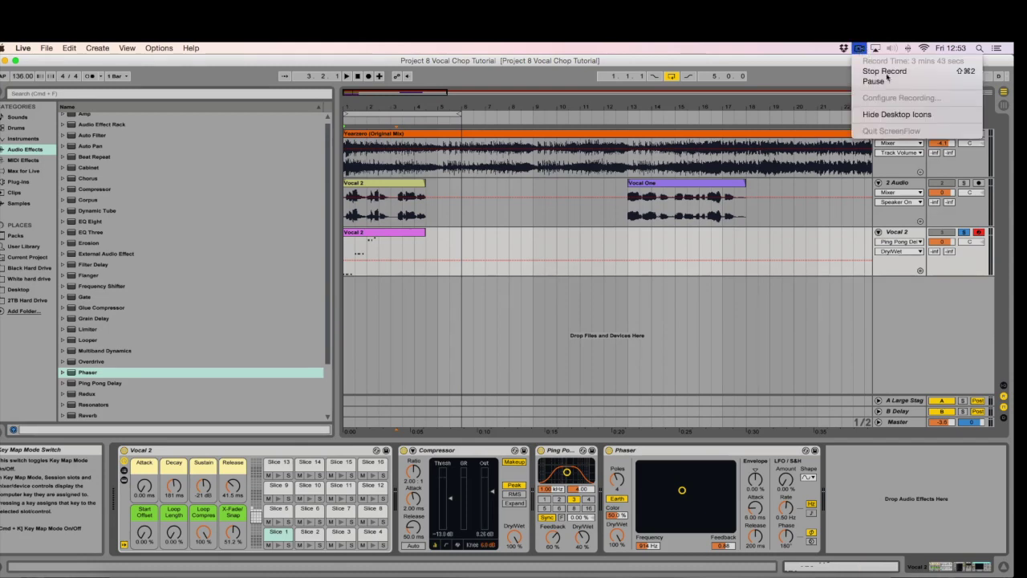